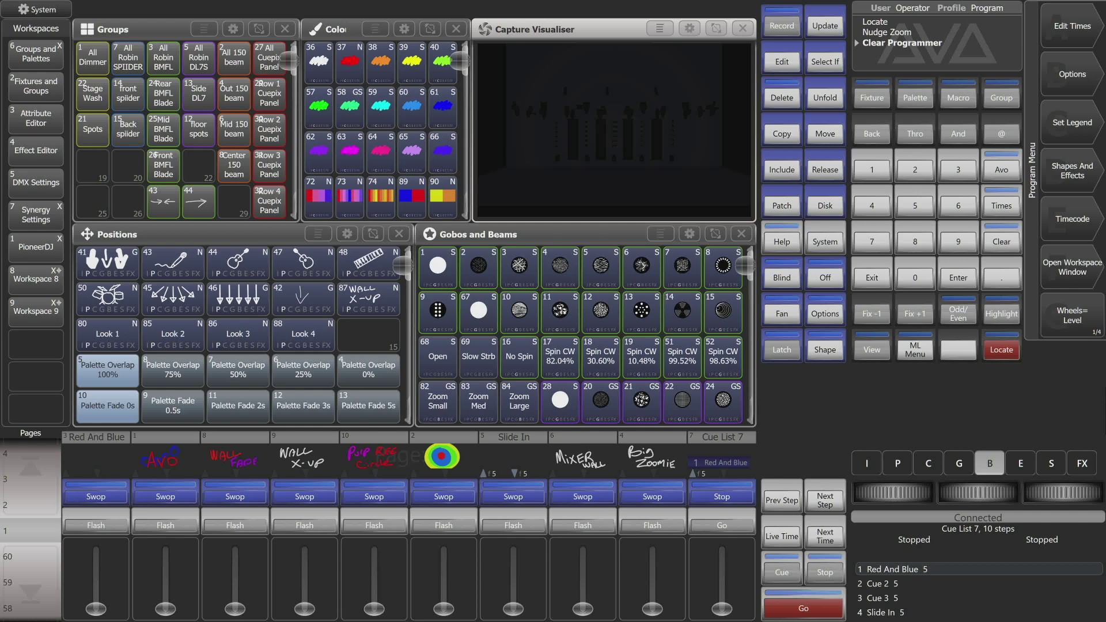
Step: Review the fixture order of BMFL group 43 in Edit Groups
click(167, 205)
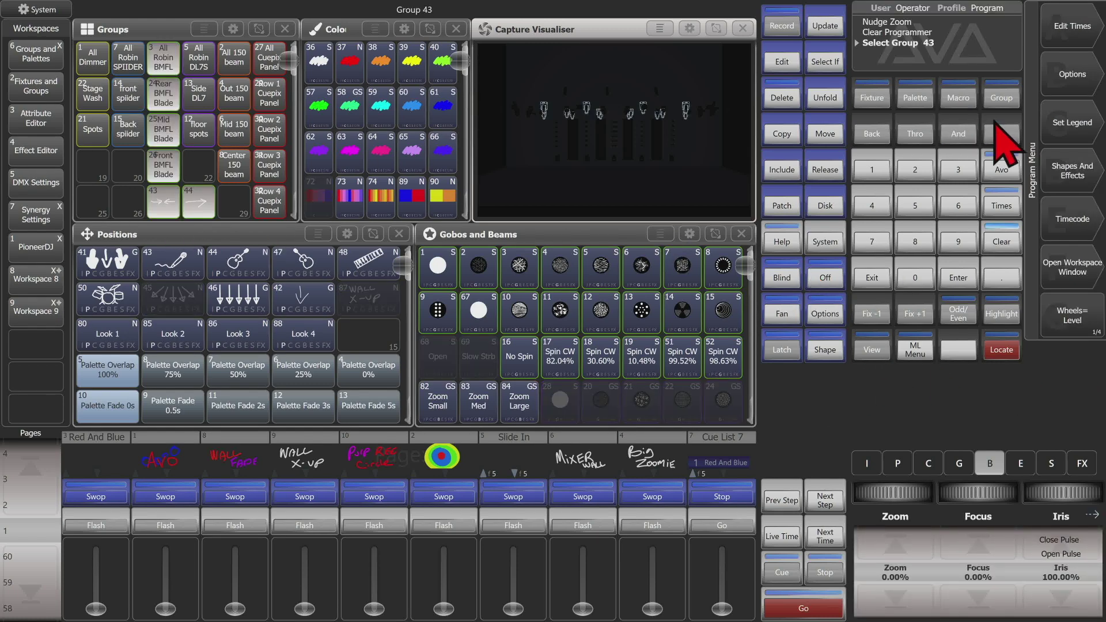
click(1002, 99)
click(1084, 124)
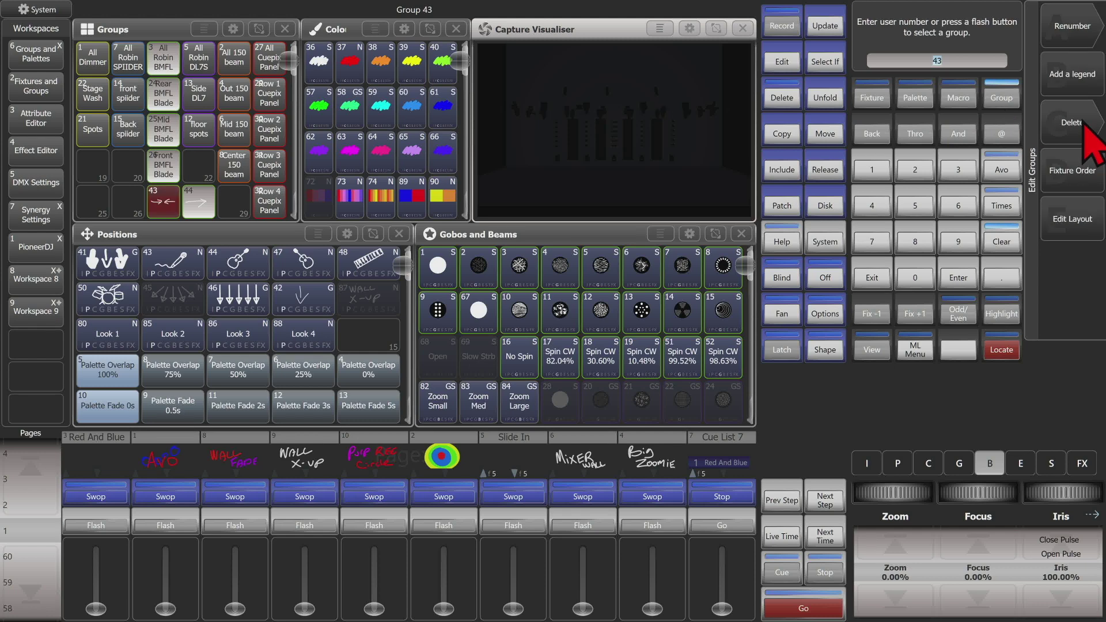
click(1071, 186)
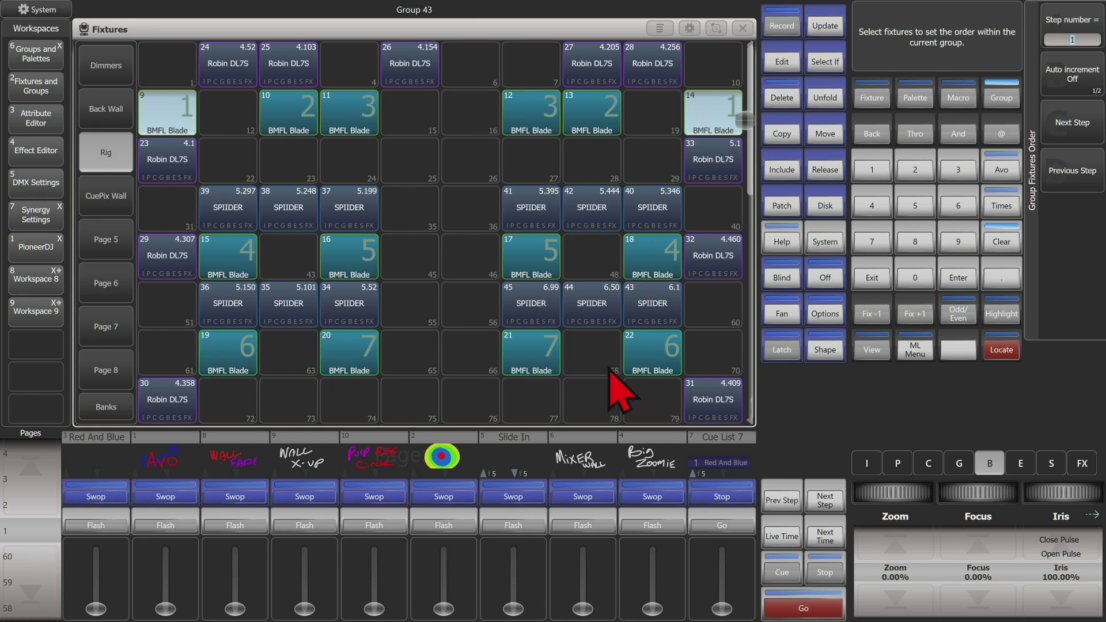
click(885, 277)
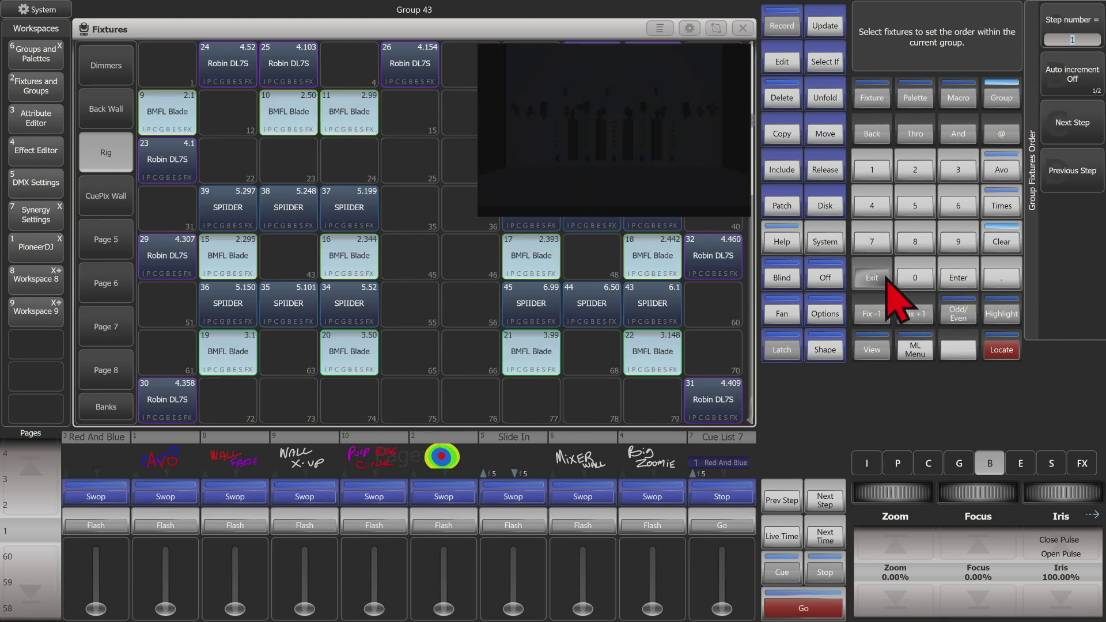
Step: Select group 44 and review its fixture order, steps 1–8
click(203, 201)
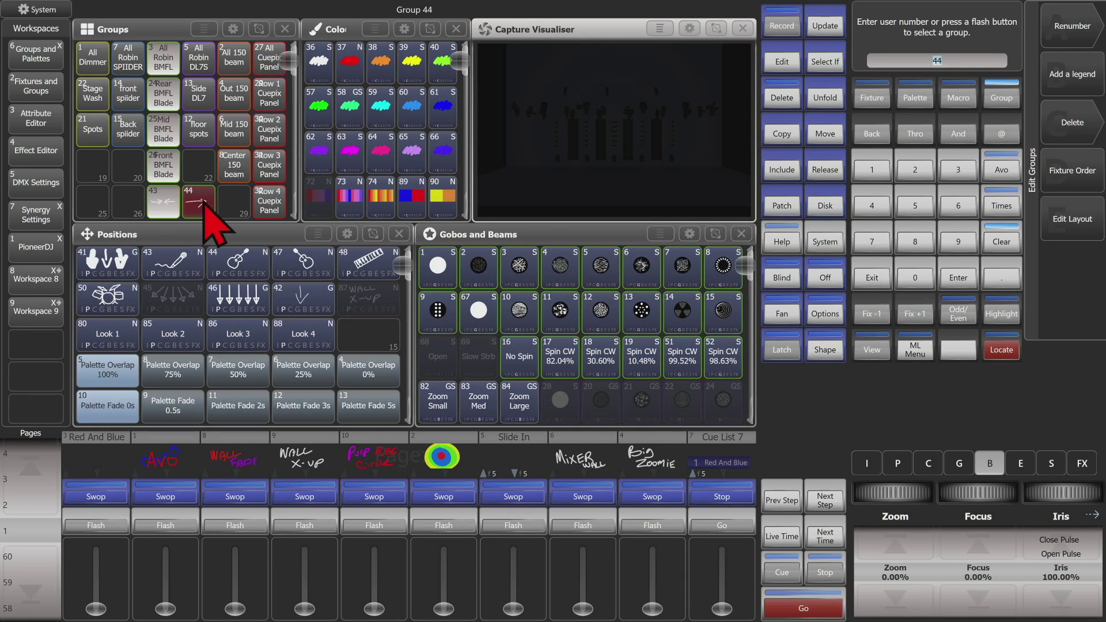
click(1073, 171)
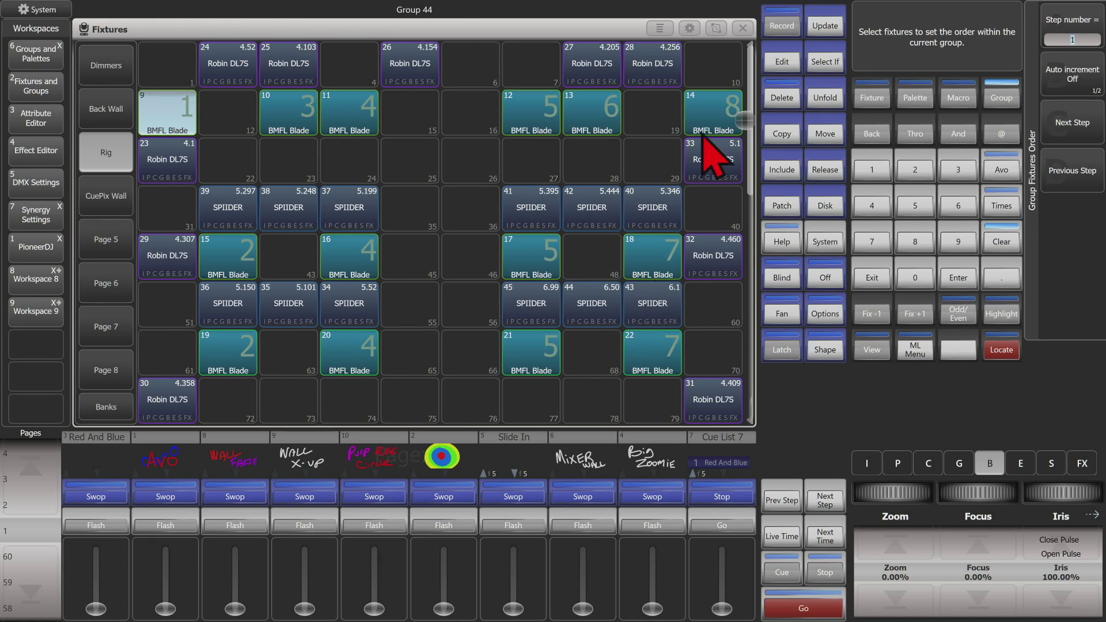
click(879, 278)
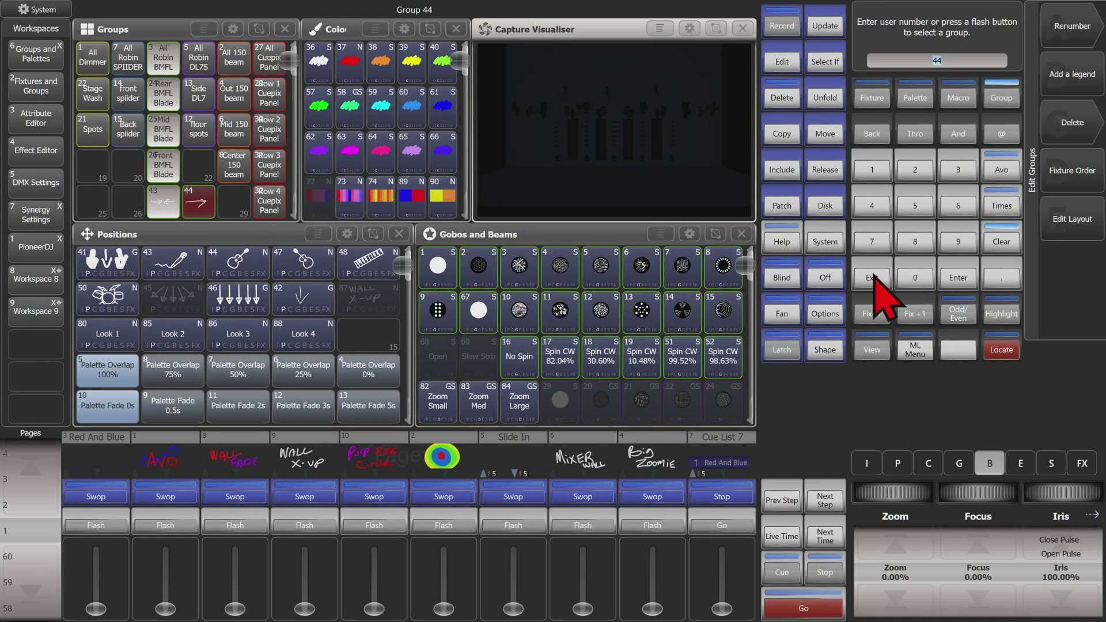
Step: Light group 44 with Locate and nudge Zoom, then clear the programmer and reselect group 44
click(879, 278)
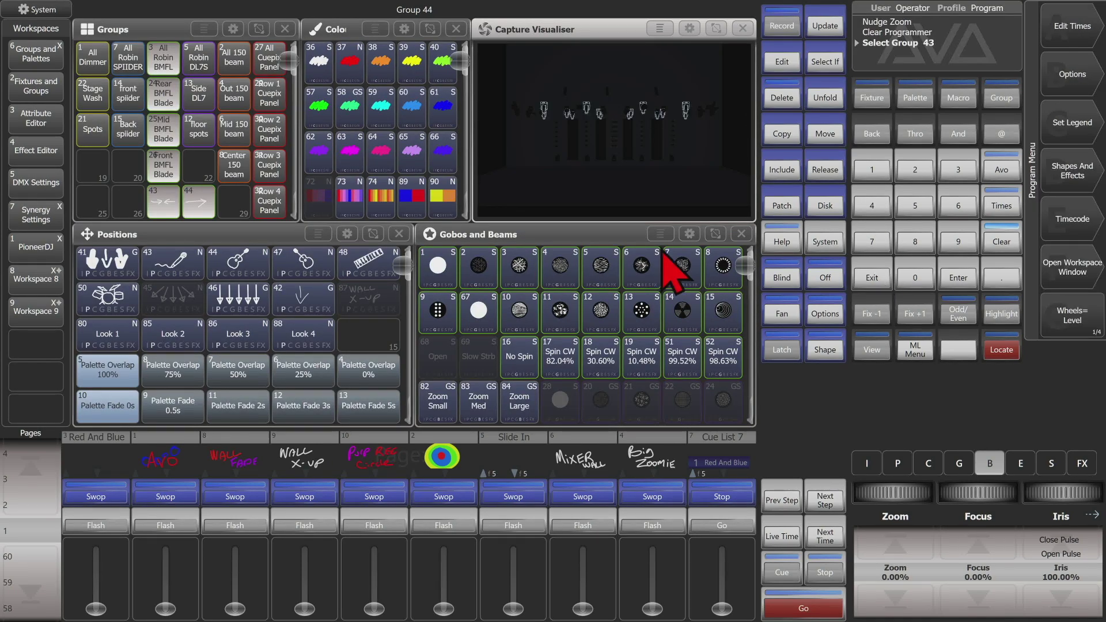
click(198, 203)
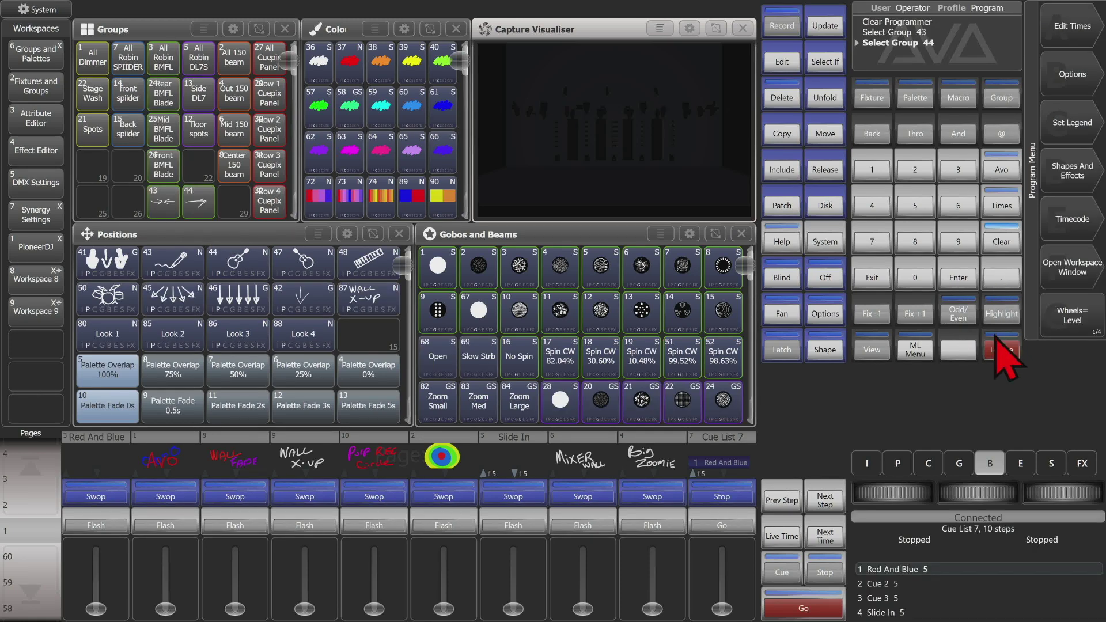
click(199, 203)
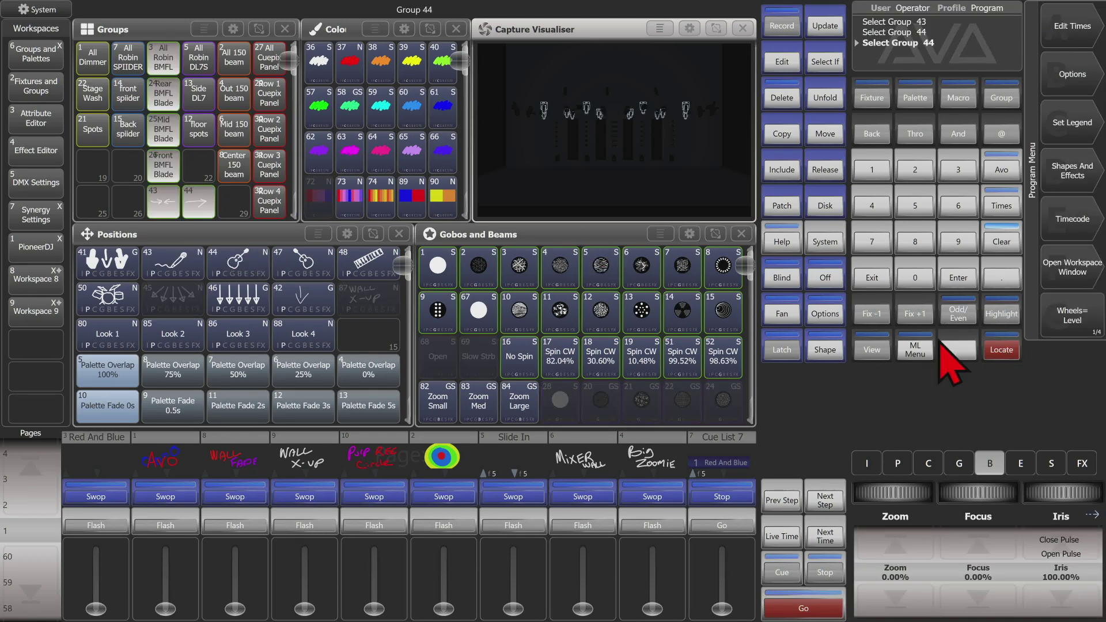
click(996, 350)
click(899, 597)
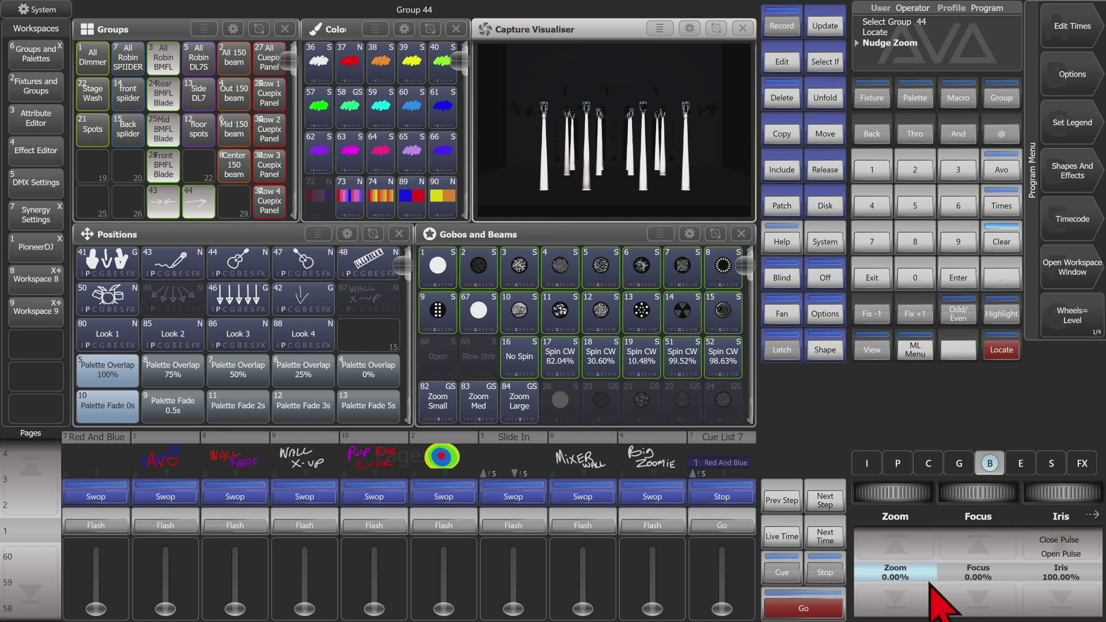
click(1004, 248)
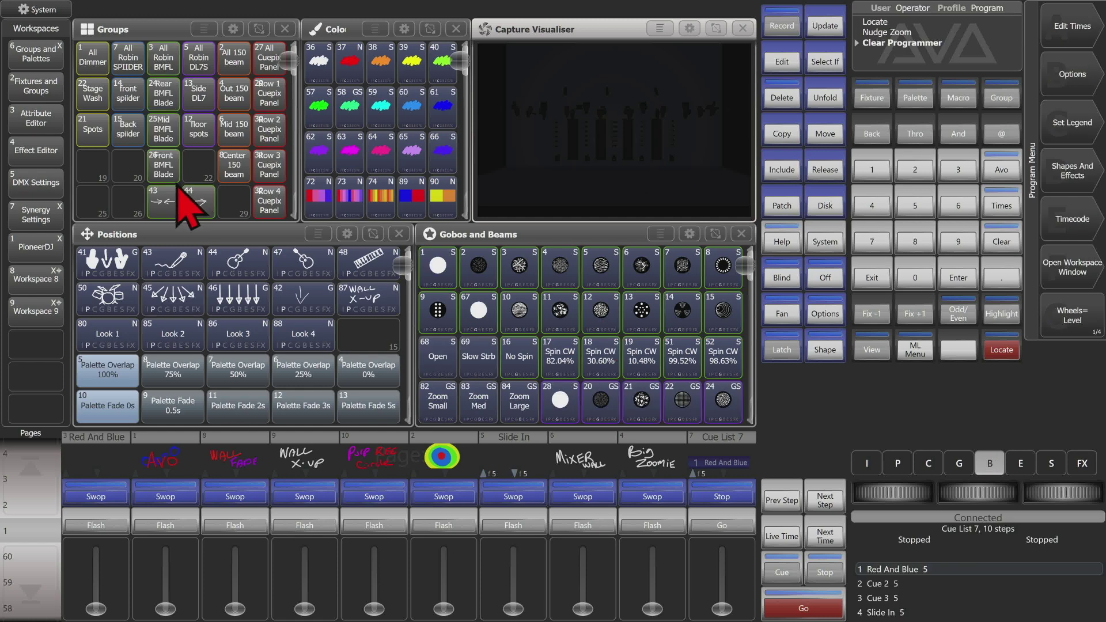
click(199, 204)
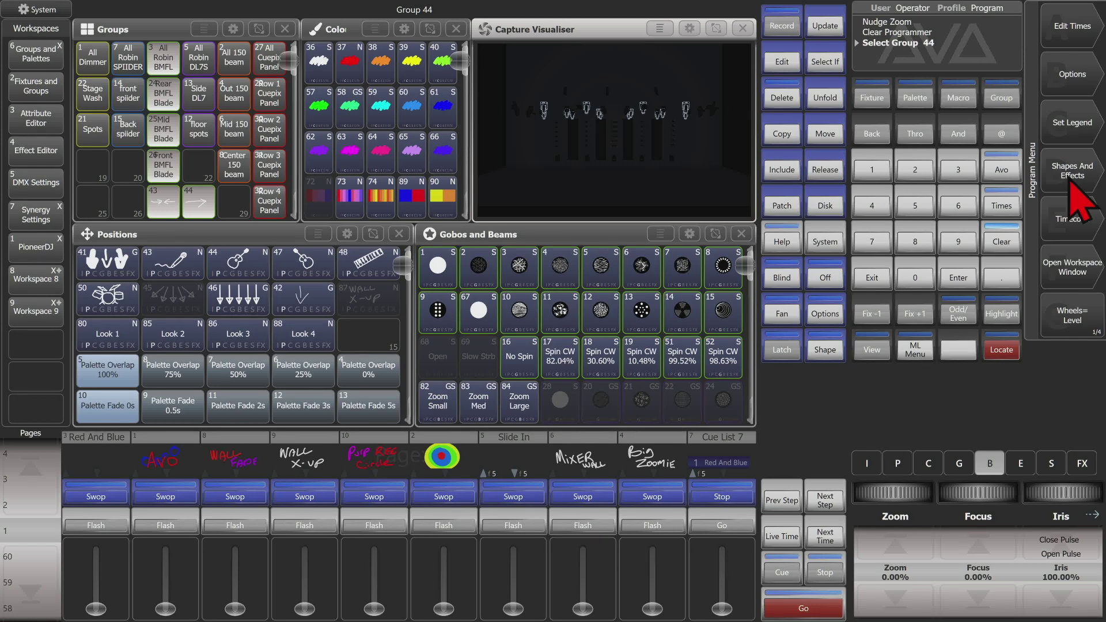
Step: Record the current look and the tilted look as Key Frames 1 and 2
click(1072, 172)
click(1079, 153)
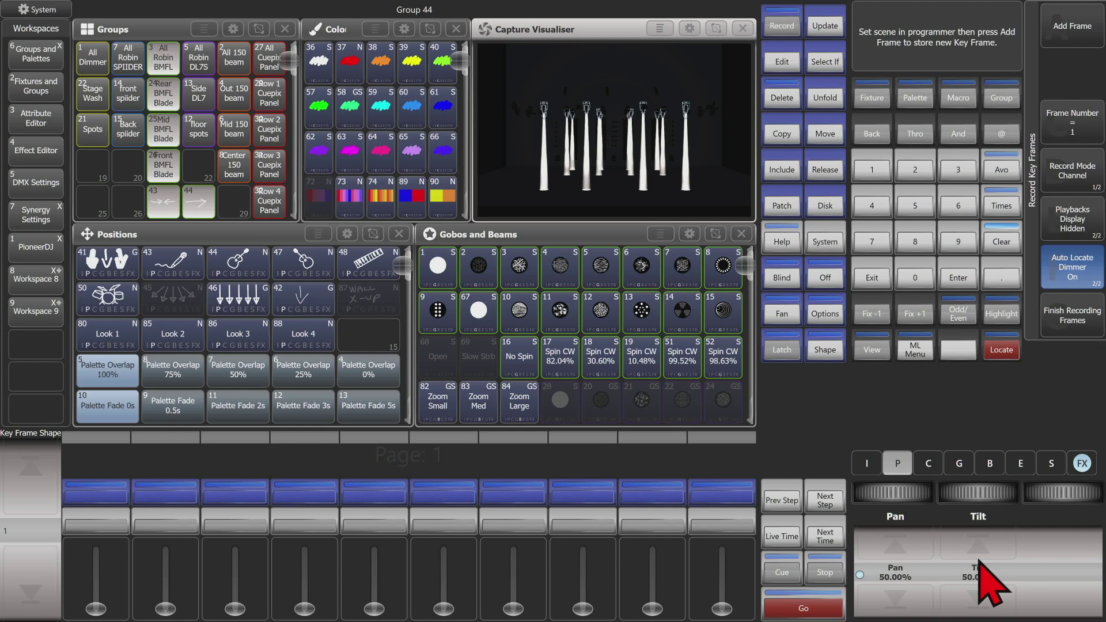
click(1072, 29)
click(1072, 29)
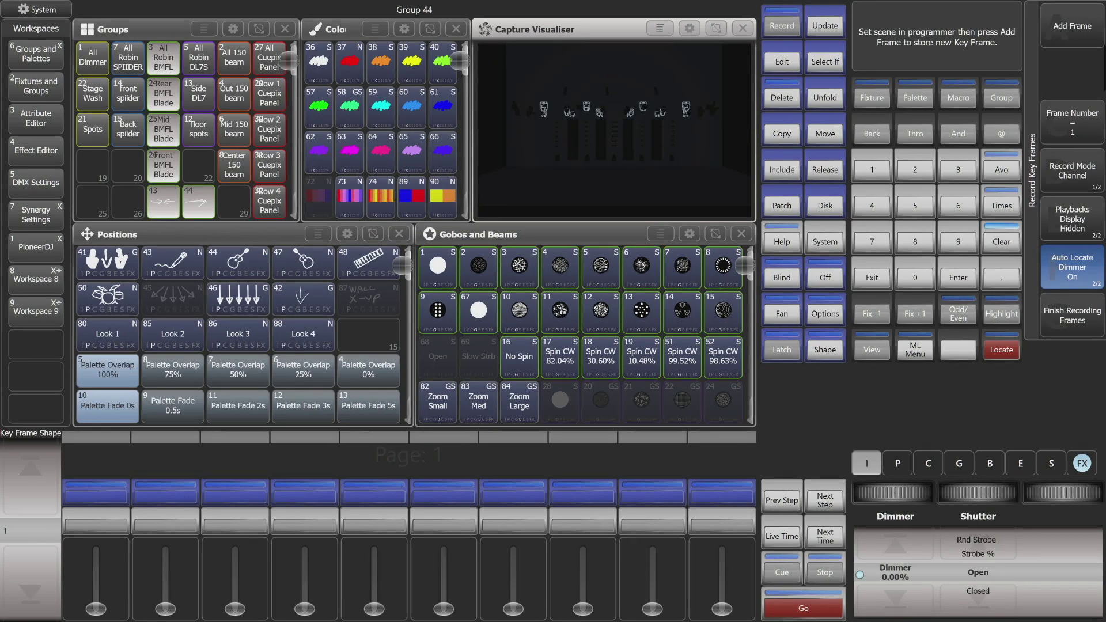
Step: Finish recording and change Layer 2 keyframe 2's shape from ramp to square
click(1069, 45)
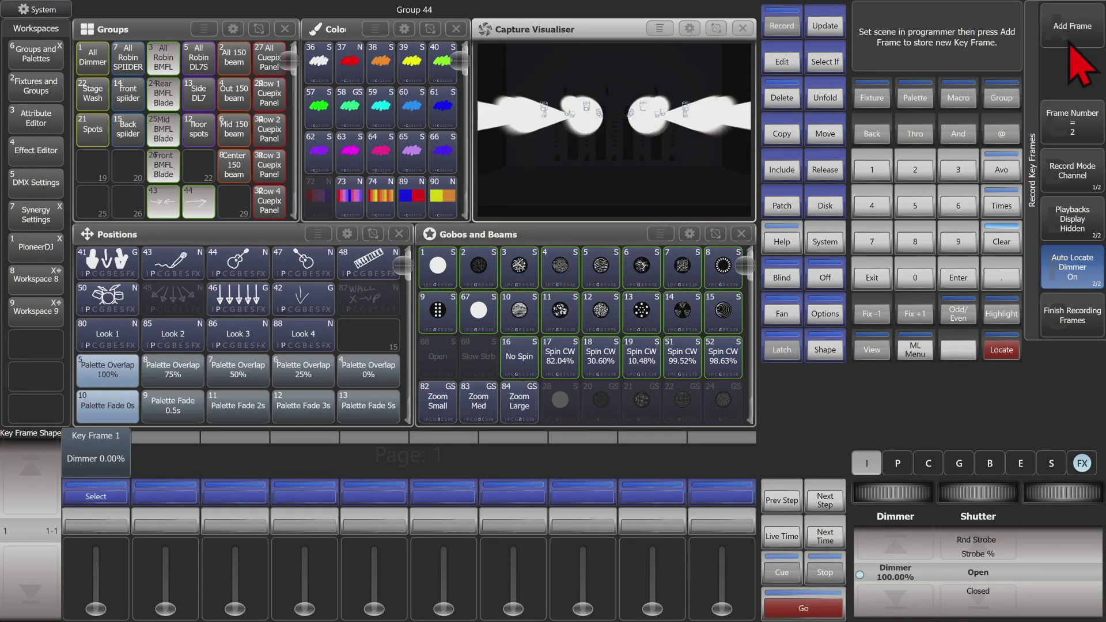
click(1072, 315)
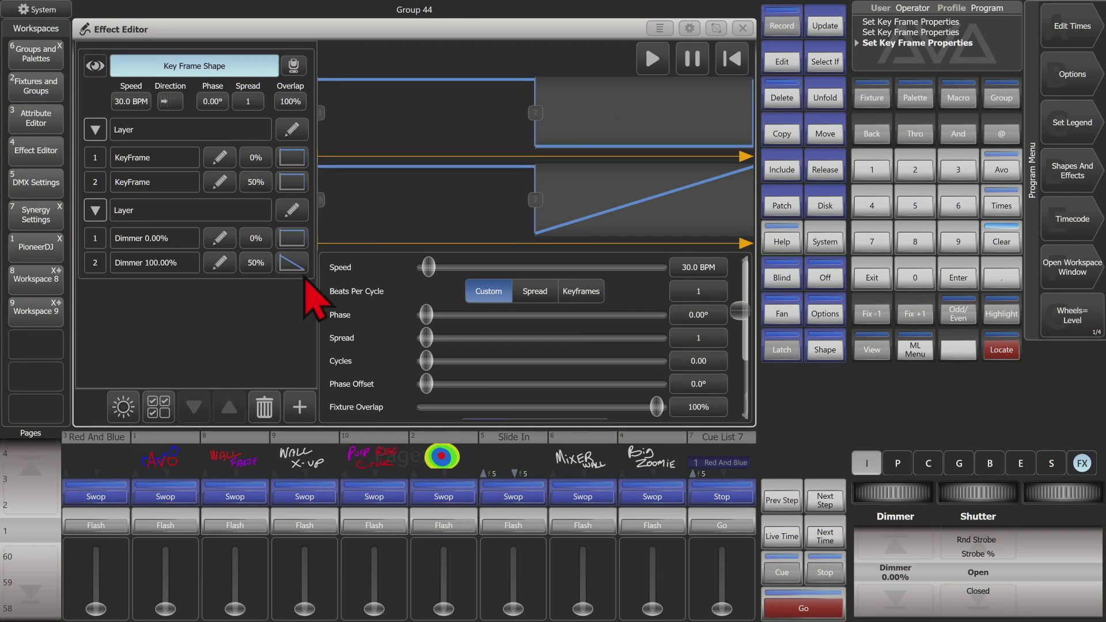
click(293, 264)
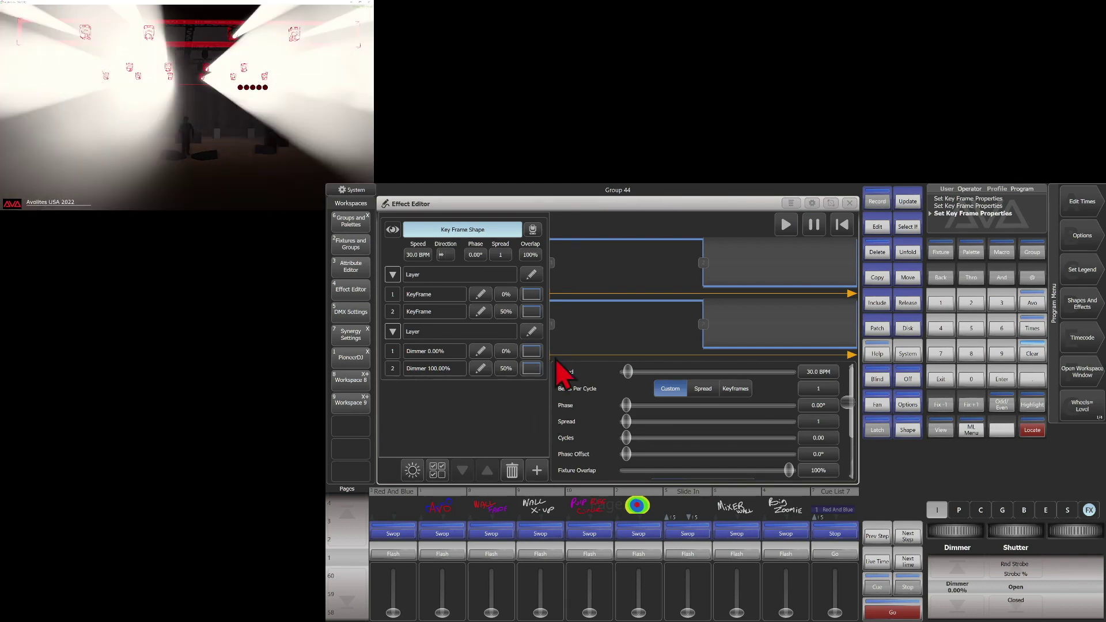
Step: Set the key frame shape's fixture overlap to 50%
click(530, 255)
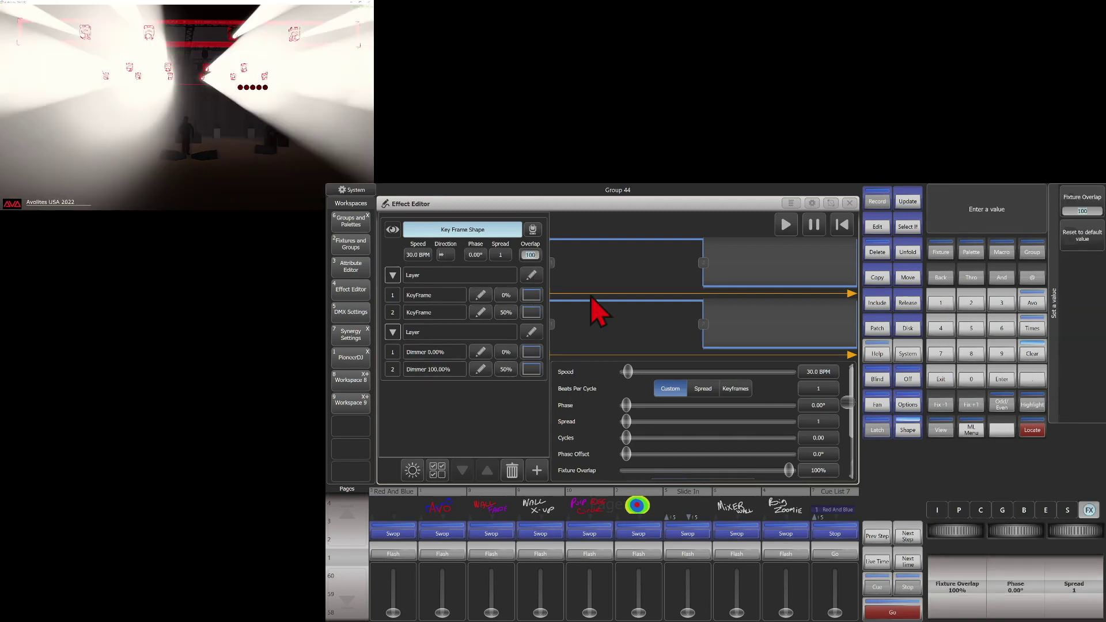
click(970, 328)
click(971, 379)
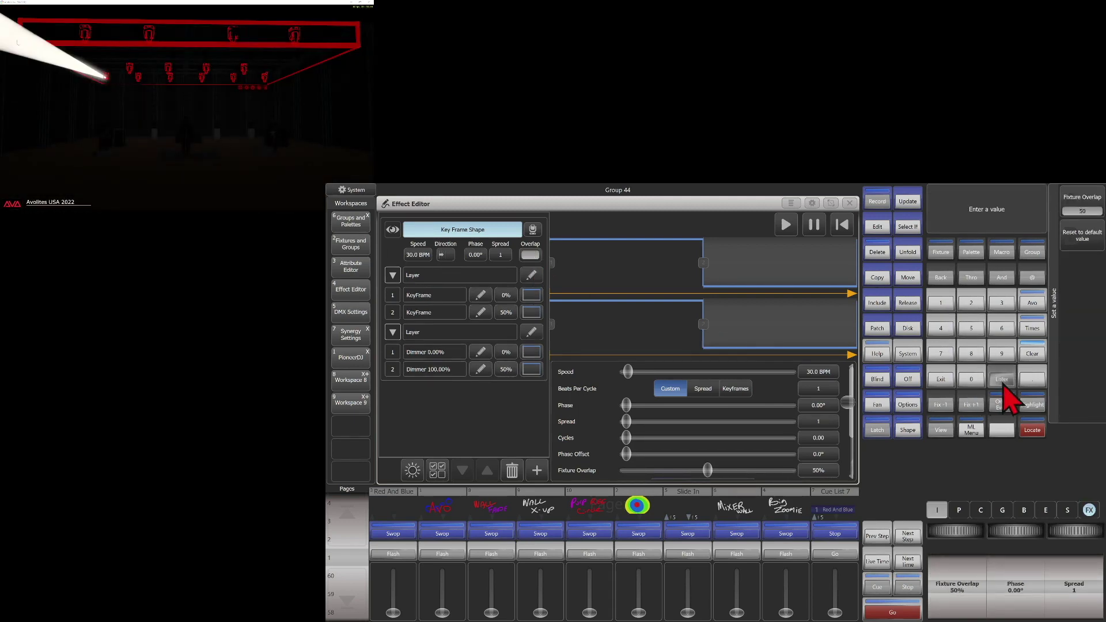
click(1001, 379)
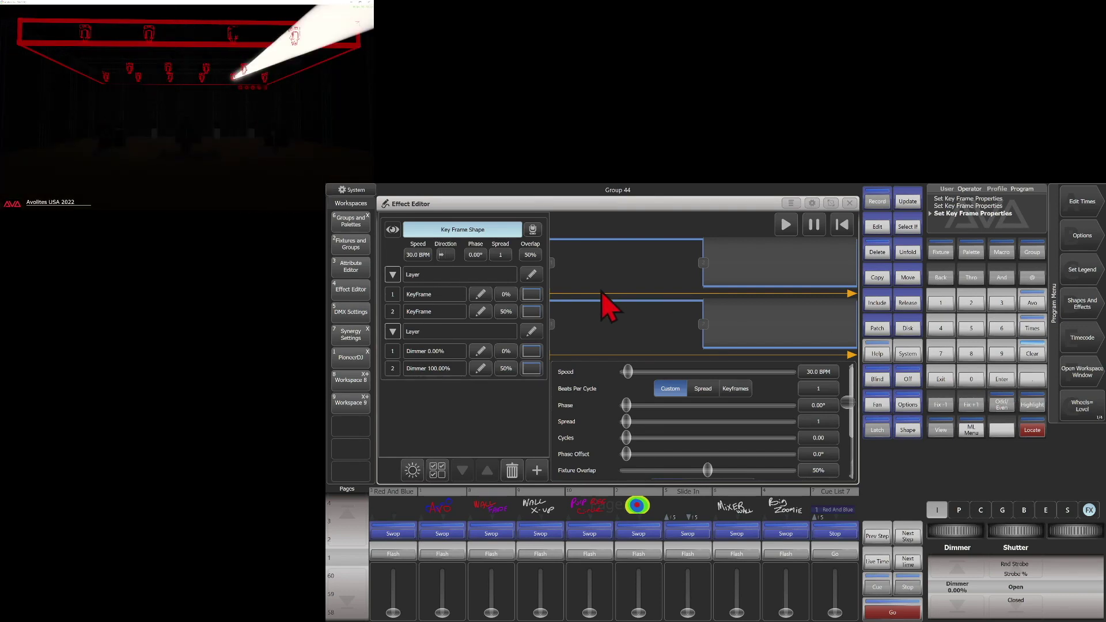
Step: Lower the fixture overlap further to 0%
click(530, 254)
click(971, 379)
click(1002, 379)
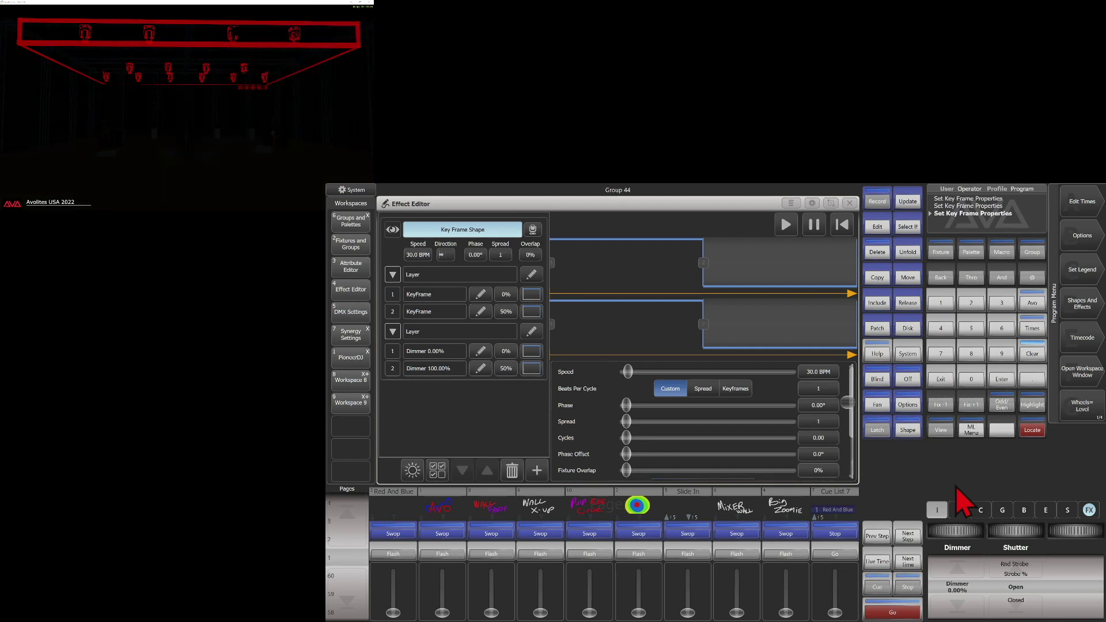
Step: Set the shape direction to inward from both ends, then switch to another direction
click(445, 255)
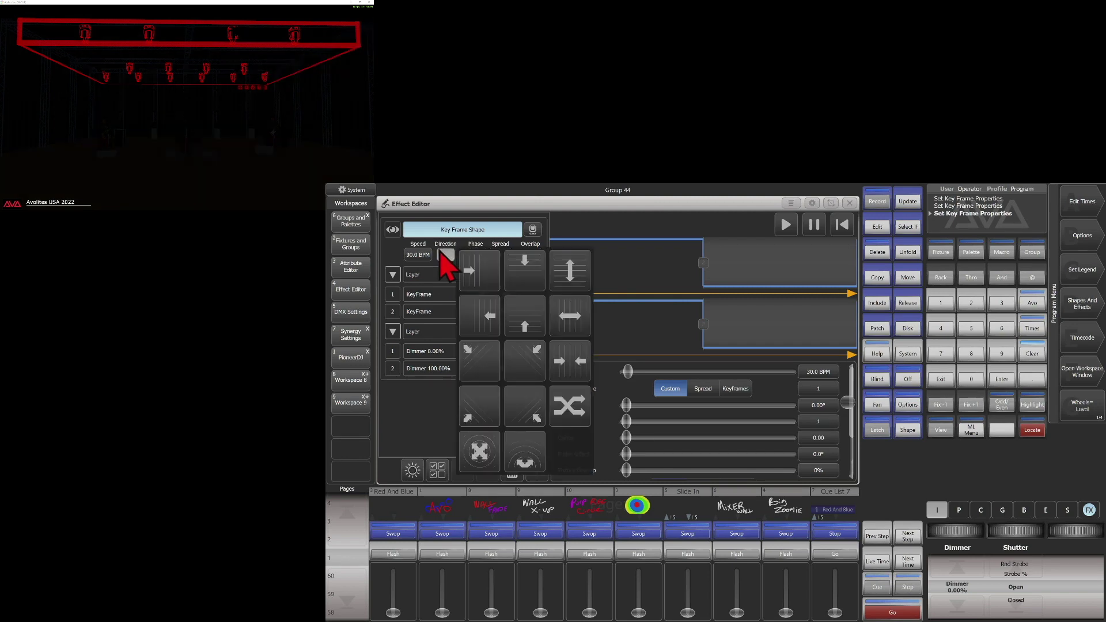
click(572, 370)
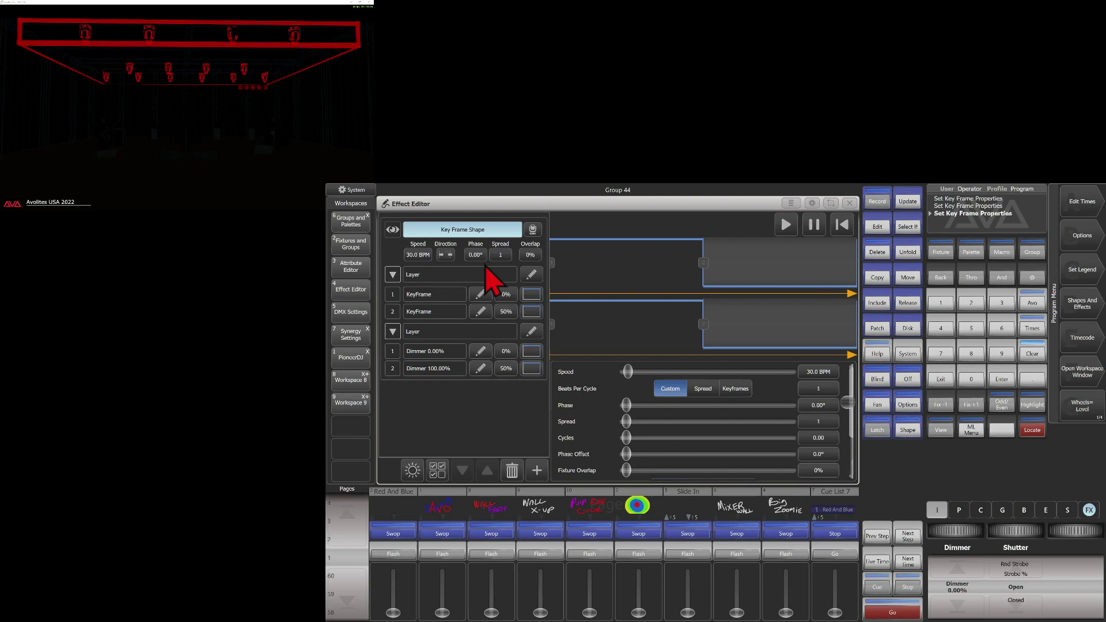
click(448, 254)
click(569, 325)
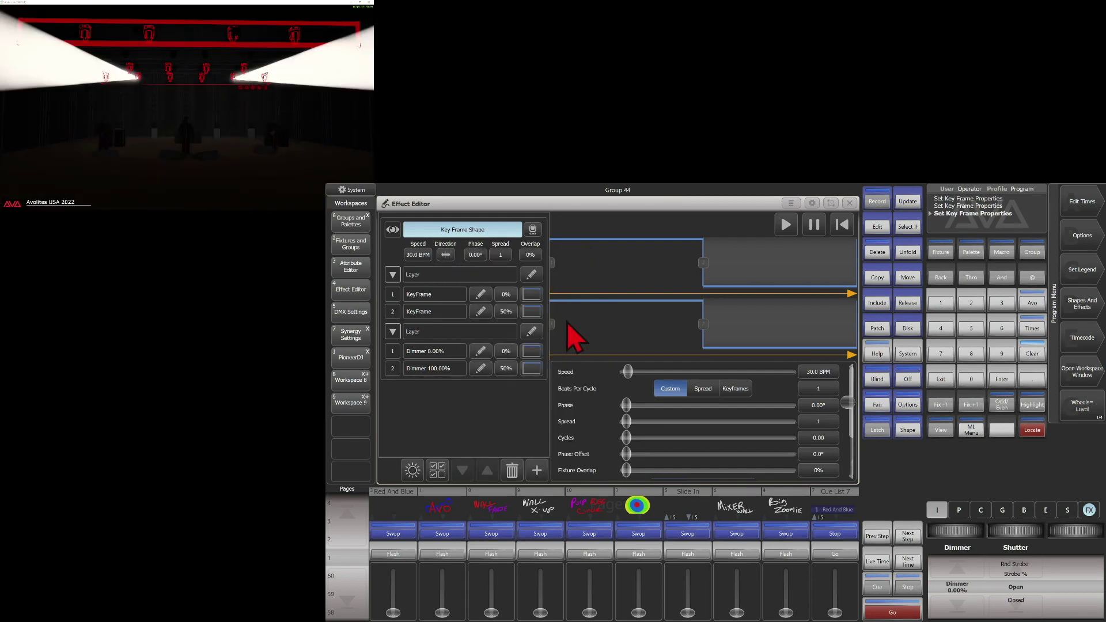
Step: Set the key frame shape's fixture overlap to 75%
click(531, 255)
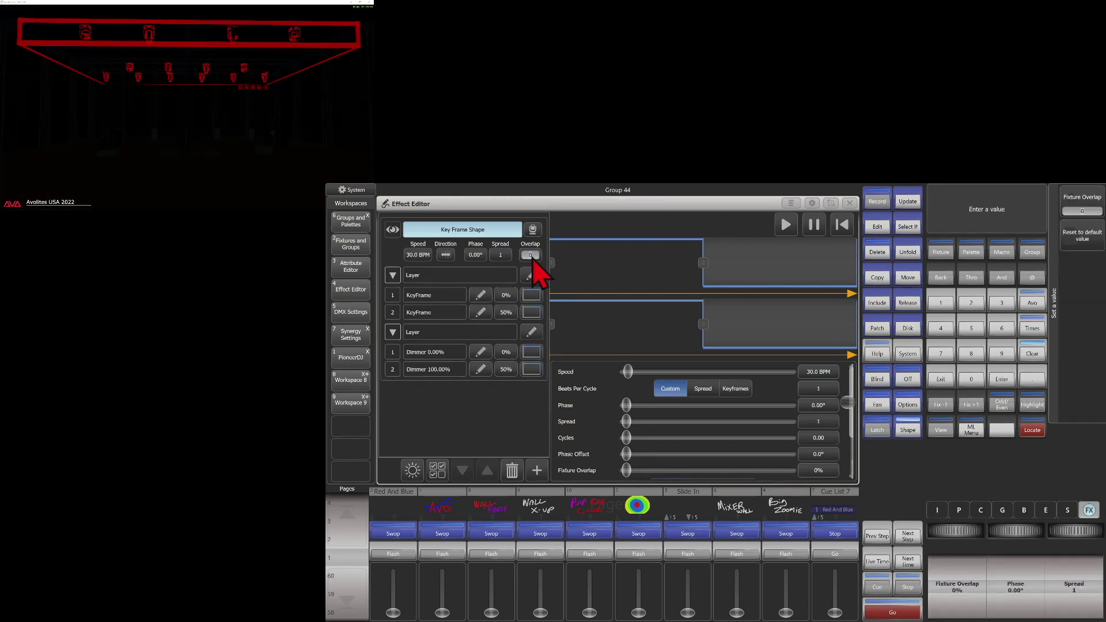
click(945, 354)
click(972, 327)
click(1003, 380)
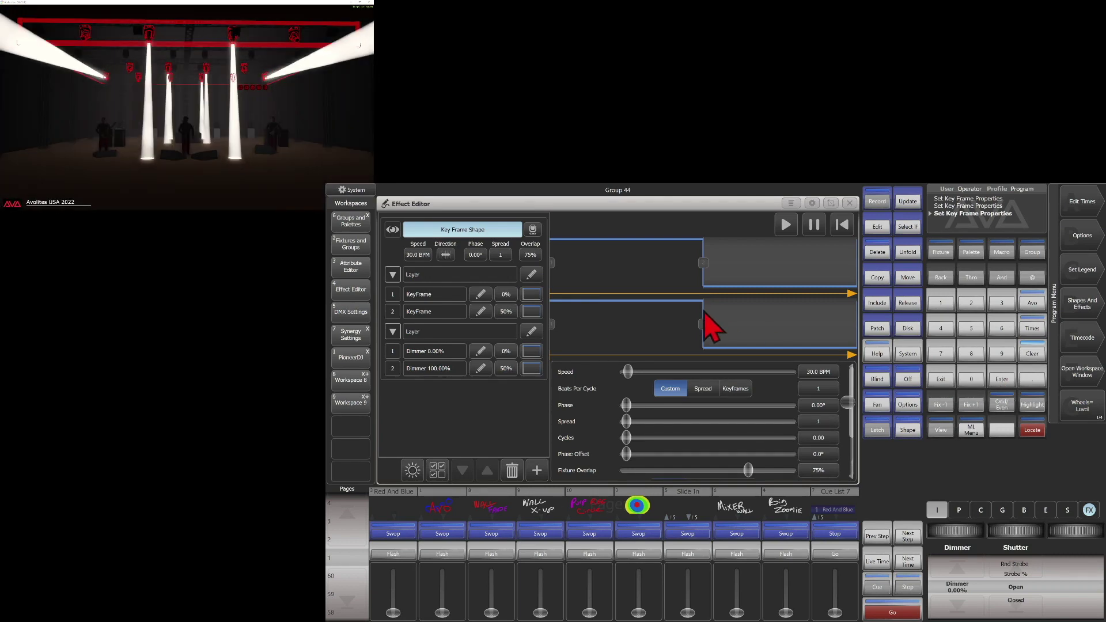
Step: Set the spread to 4, moving the phase to 90°
click(500, 255)
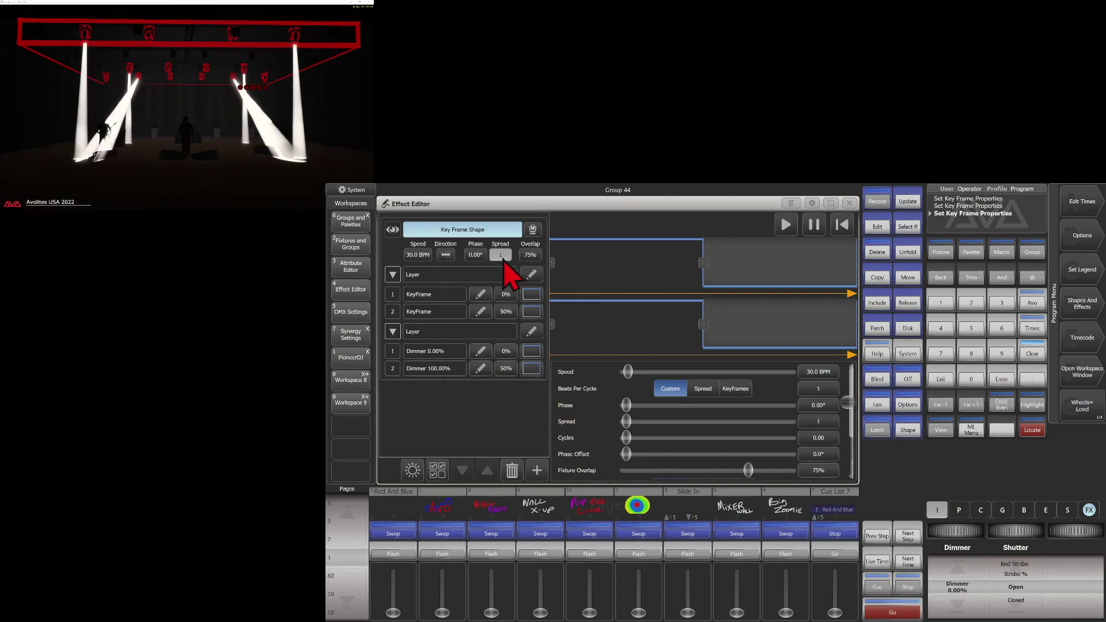
click(940, 327)
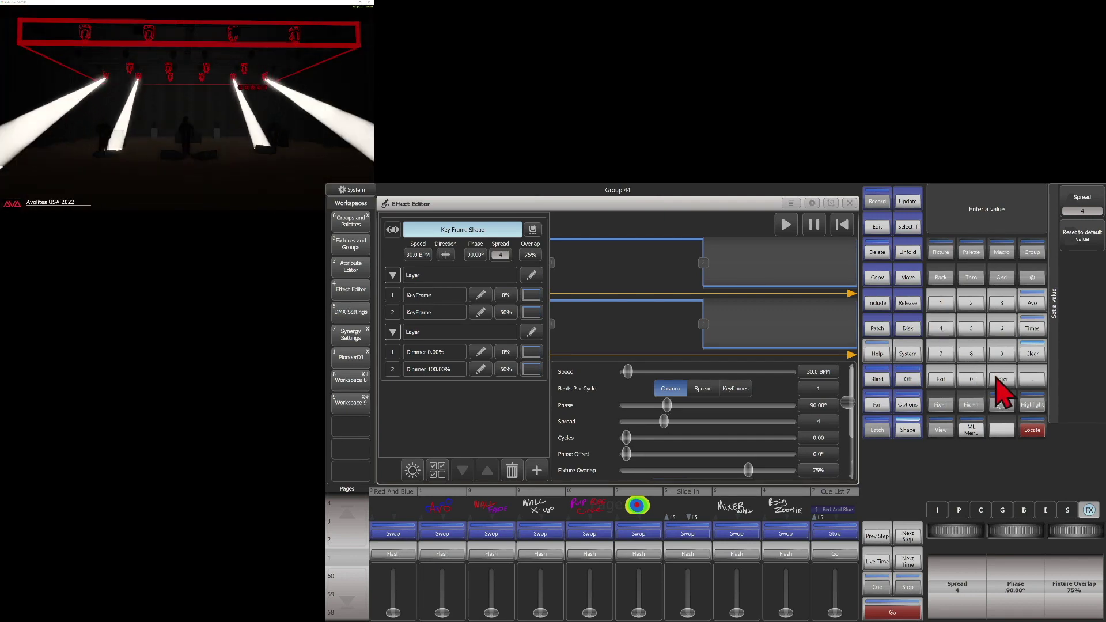
click(999, 379)
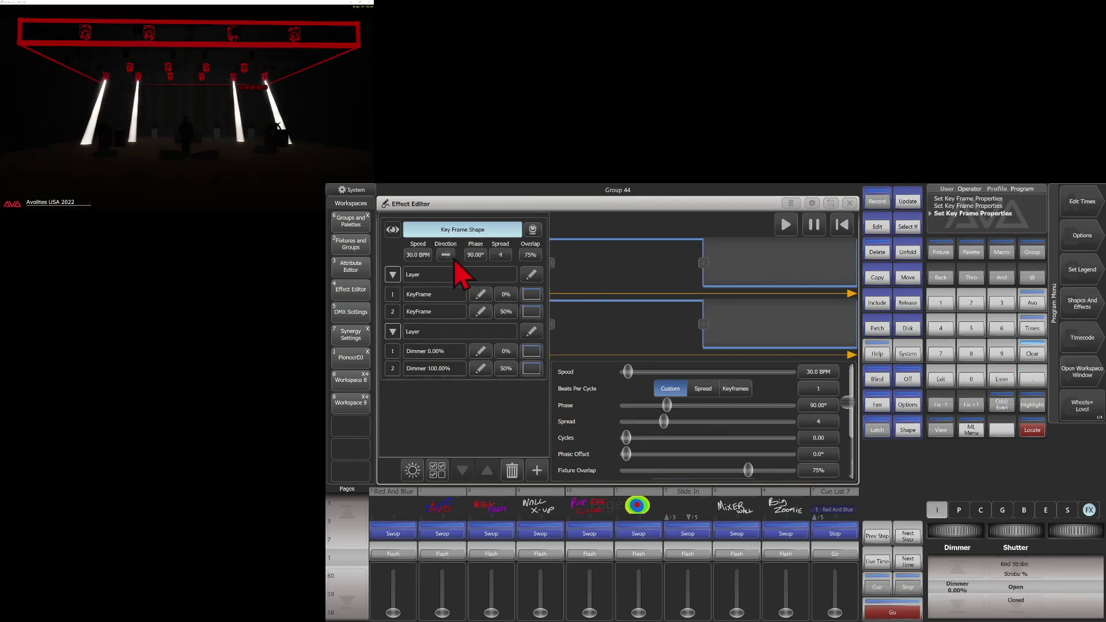
Step: Choose the right-arrow (→) direction so the shape sweeps left to right
click(448, 255)
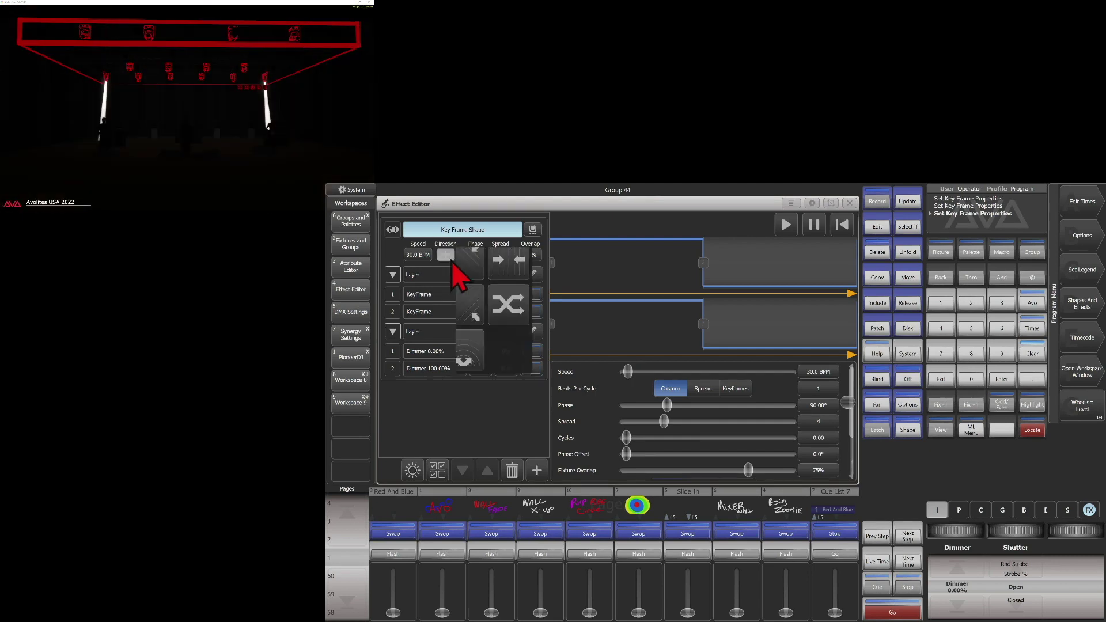
click(486, 291)
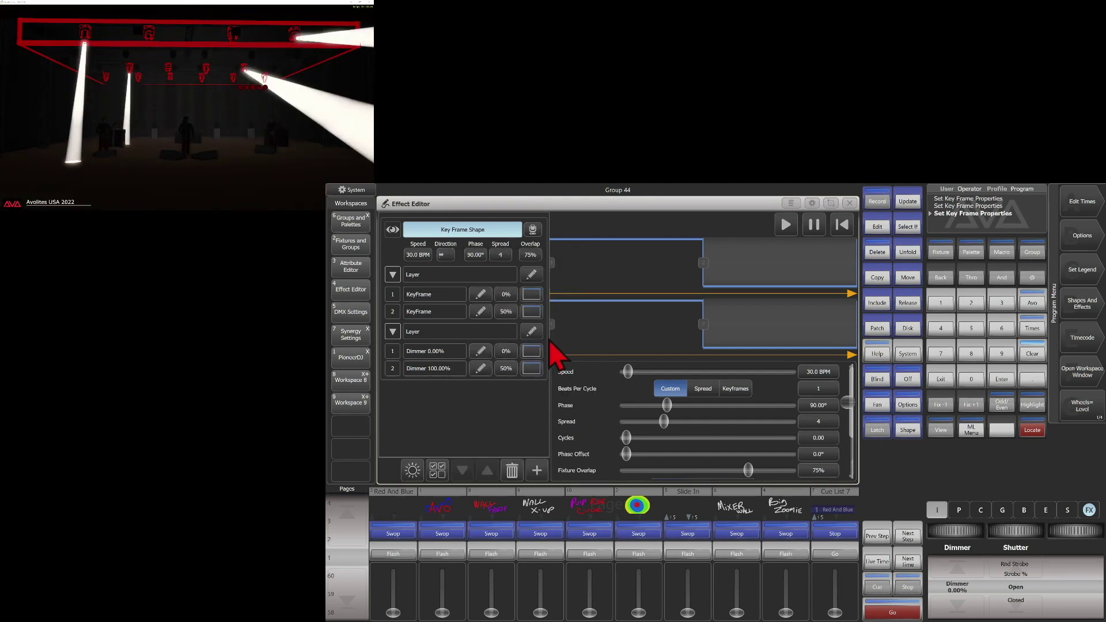